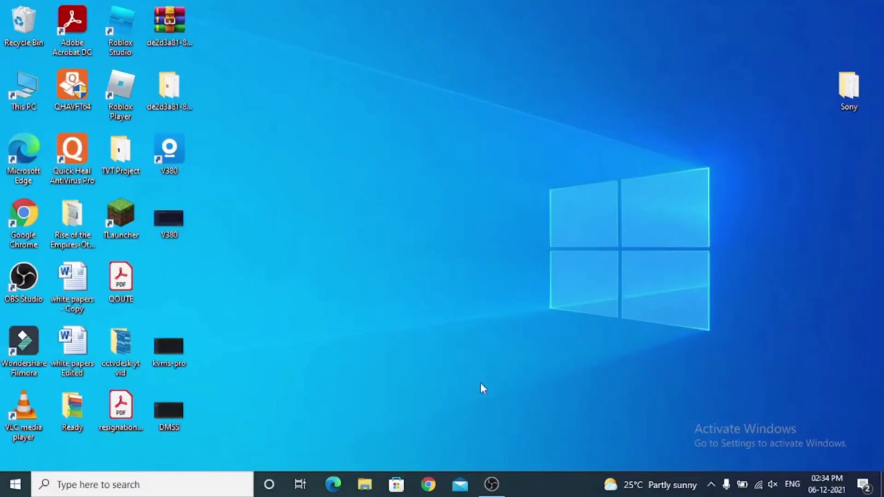
Step: Open the website cctvdesk.com in Google Chrome
left_click(428, 485)
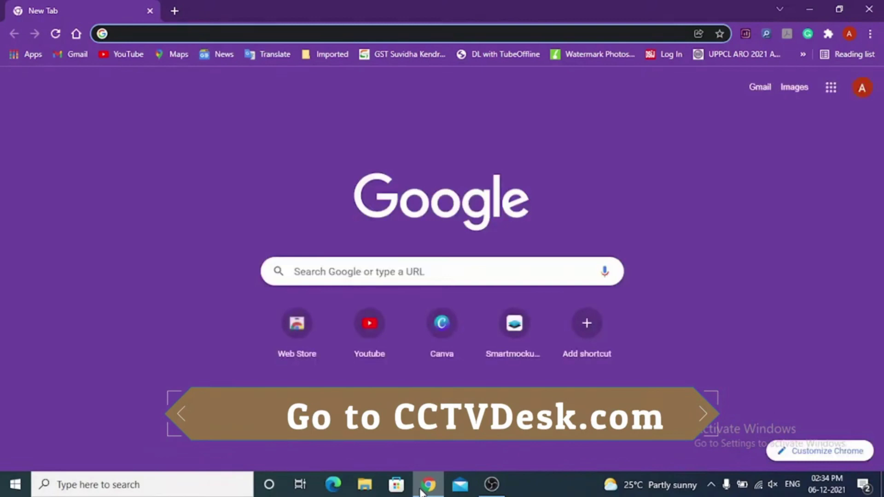
type("cc")
key("Return")
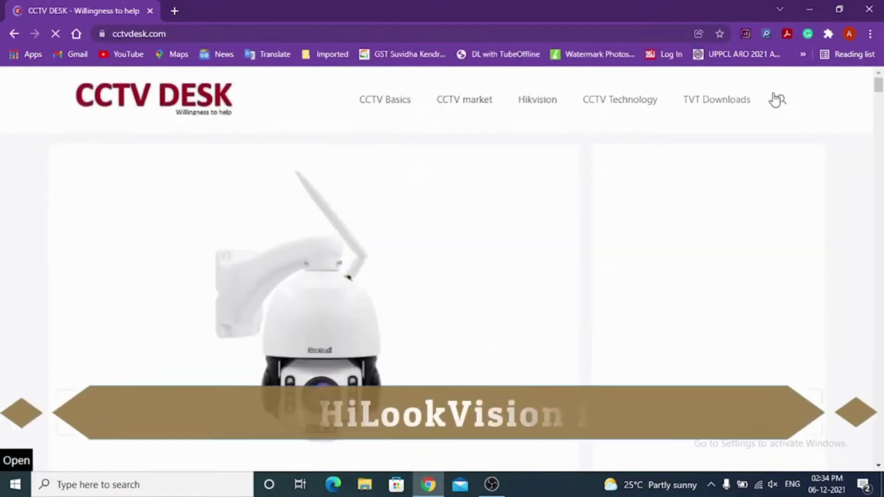
Step: Search the CCTV Desk site for "HiLookVision For PC"
left_click(780, 100)
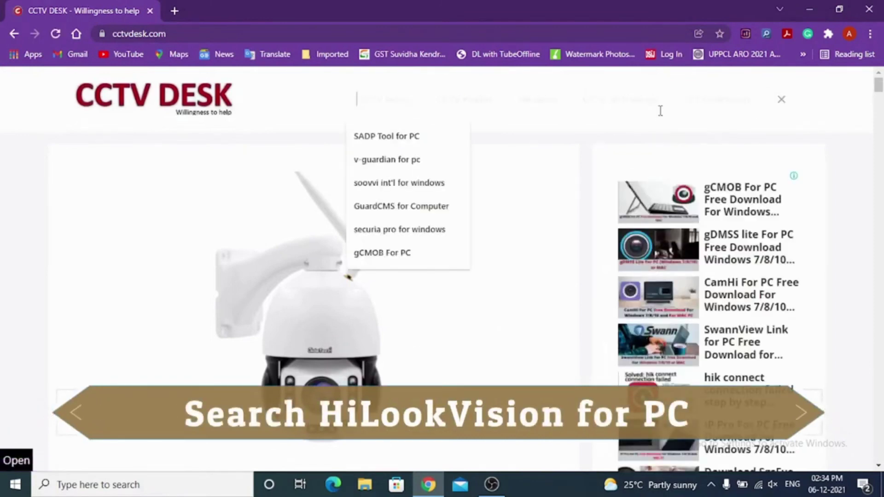
type("Hi")
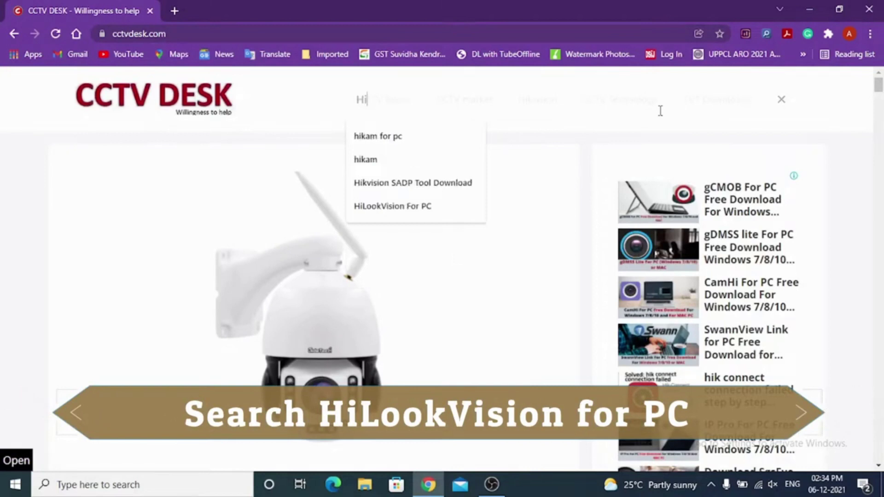
key("Up")
key("Return")
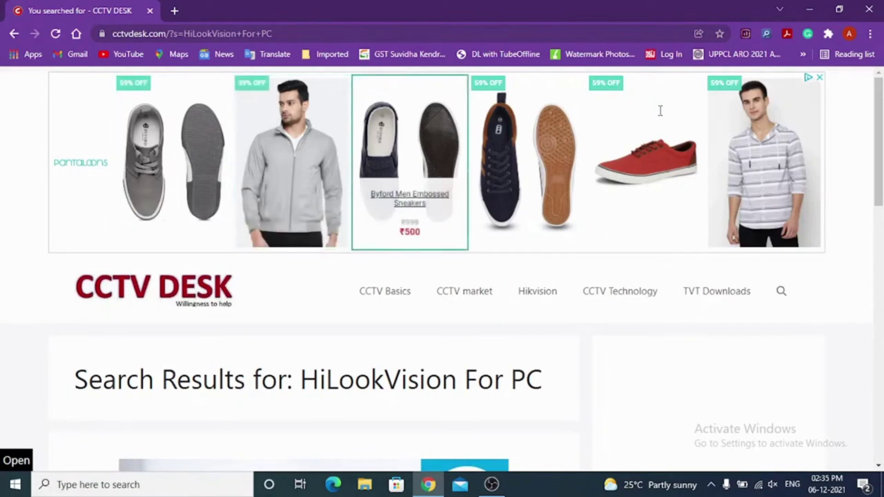
Step: Open the search result "HilookVision For PC Download Free Windows 7/8/10/MAC Latest"
scroll(660, 111, "down", 7)
scroll(661, 110, "down", 5)
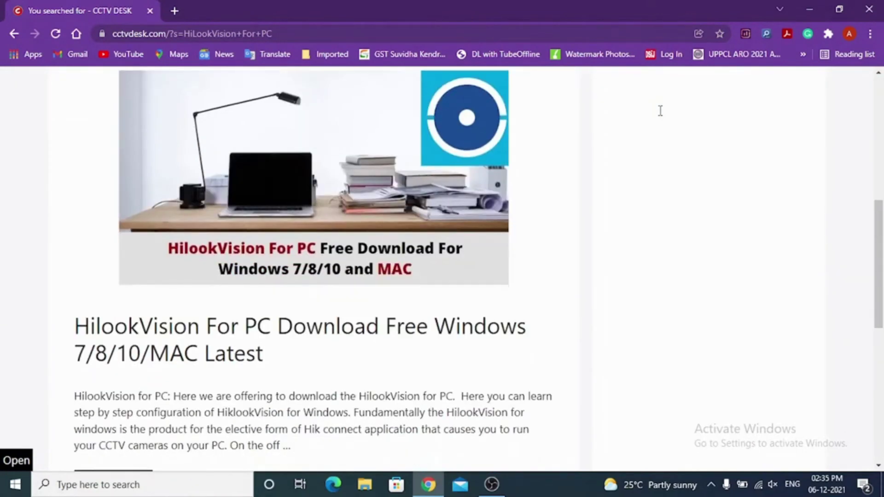
left_click(435, 127)
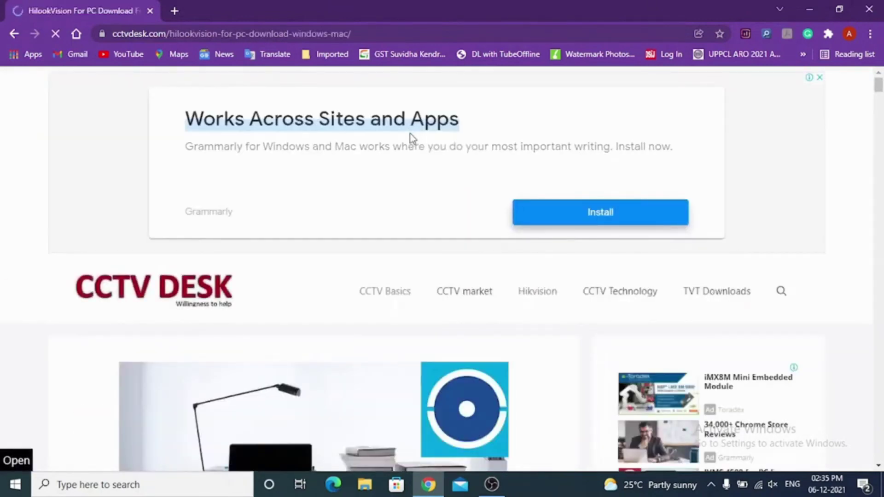
Step: Download the Multilingual V2.7.1.51 version of HiLookVision for PC and save the ZIP archive in the Downloads folder
scroll(411, 136, "down", 10)
scroll(412, 136, "down", 7)
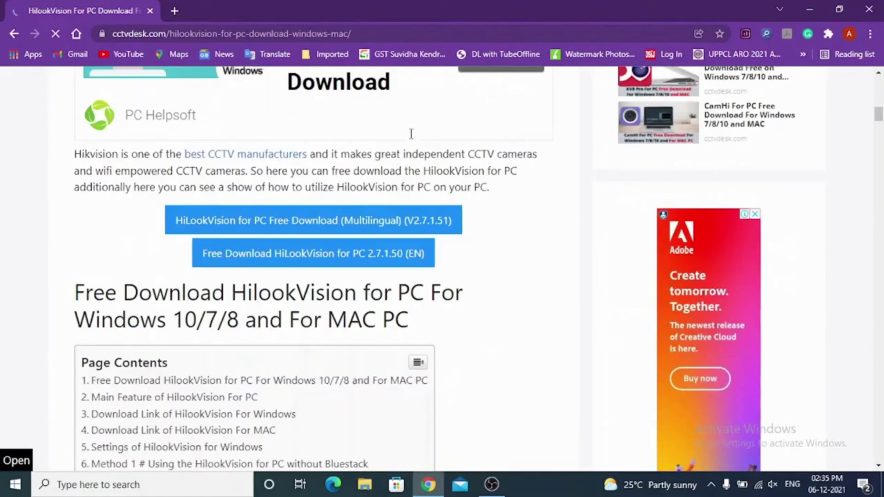
left_click(404, 225)
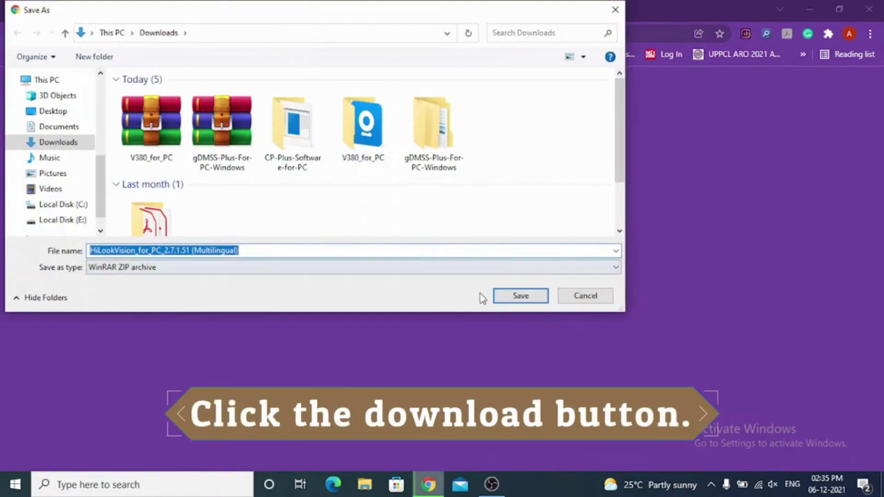
left_click(521, 295)
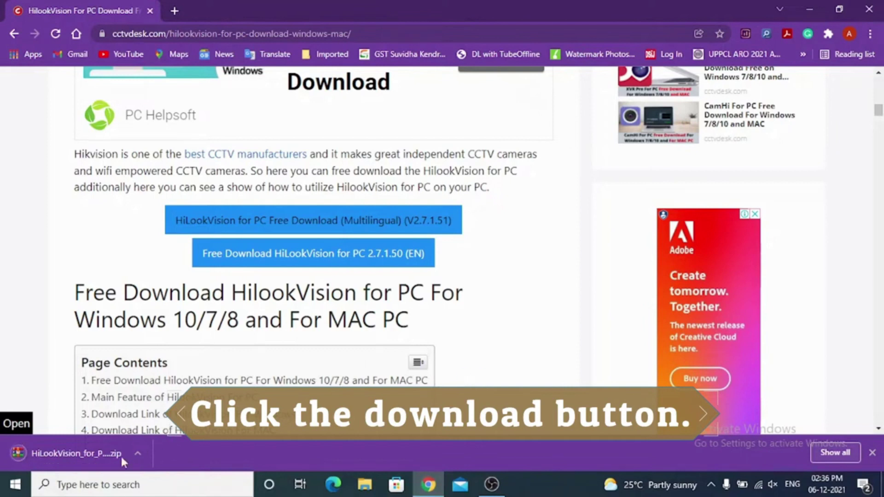
Step: Show the downloaded HiLookVision archive in its folder and extract its files to HiLookVision_for_PC_2.7.1.51 (Multilingual) within Downloads
left_click(138, 450)
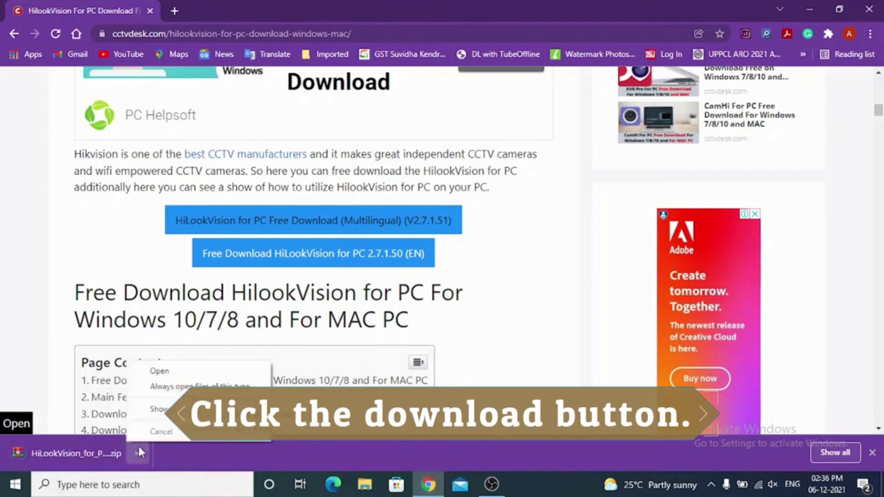
left_click(156, 409)
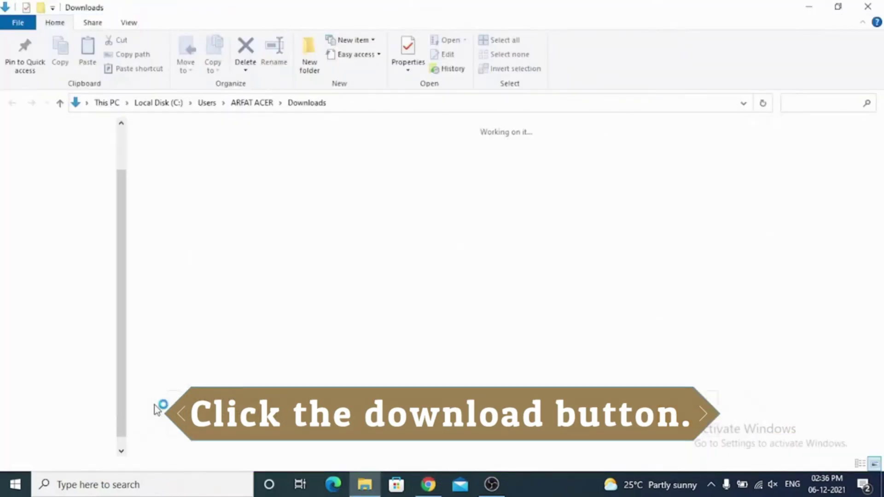
right_click(181, 181)
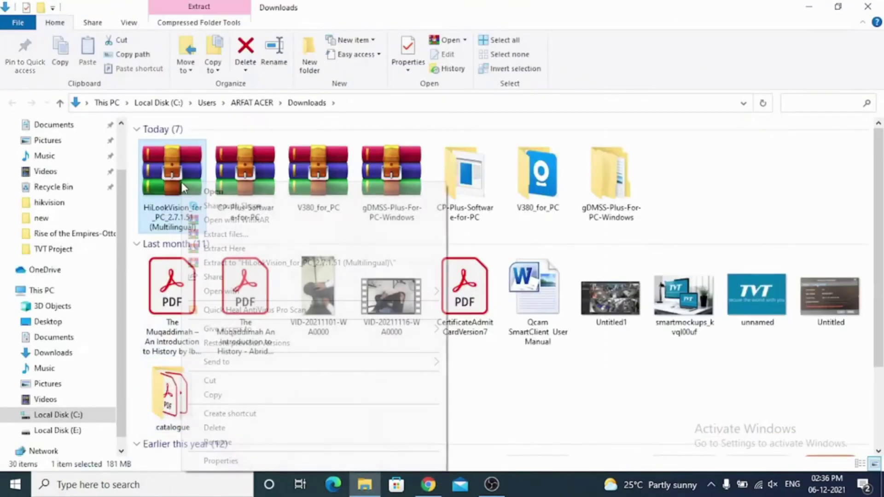
left_click(237, 235)
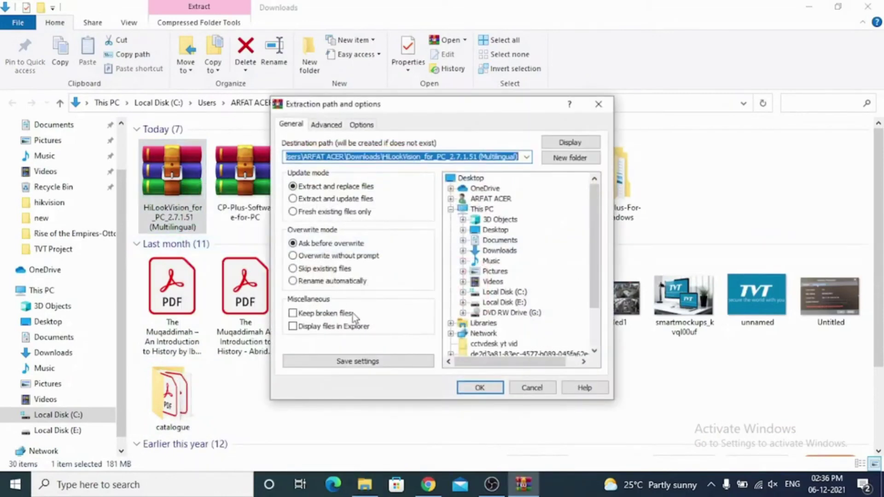
left_click(461, 388)
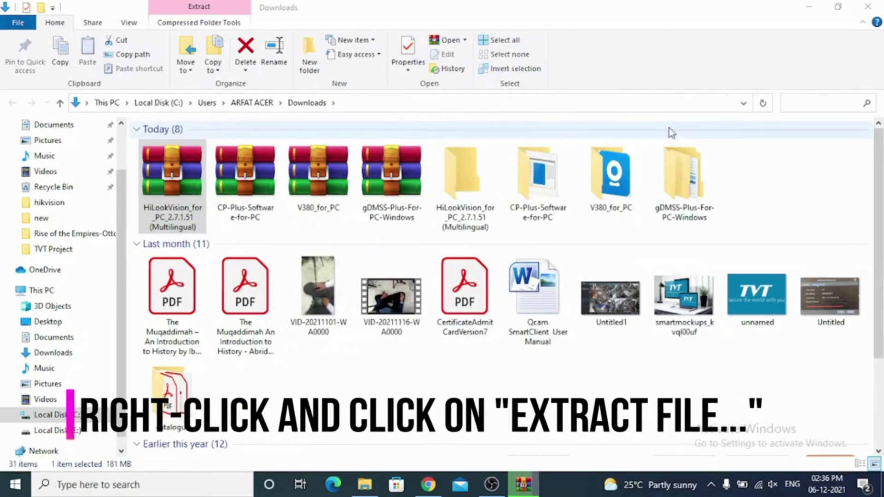
Step: Run the HiLookVision 2.7.1.51 (Multilingual) installer from the extracted folder and proceed to the feature selection
double_click(462, 189)
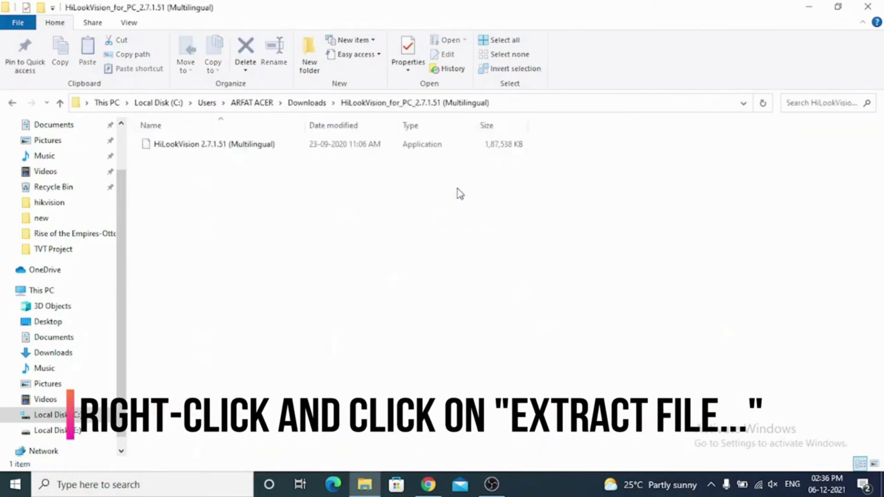
double_click(235, 145)
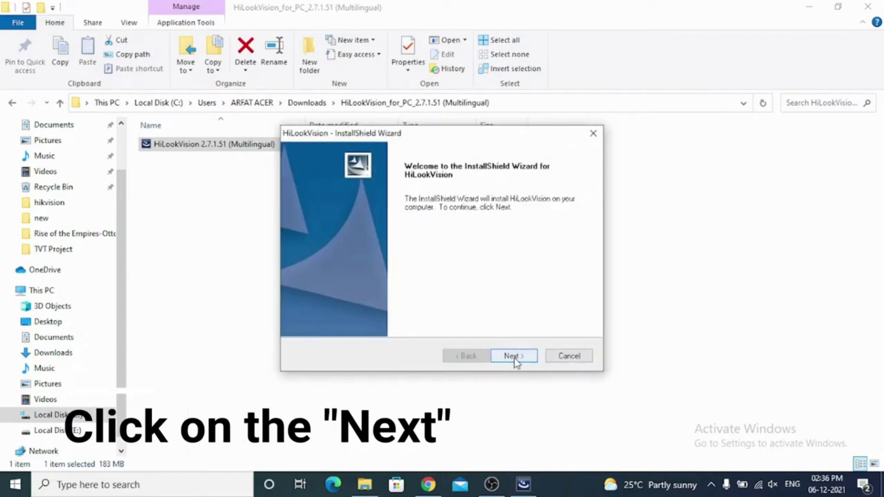
left_click(514, 357)
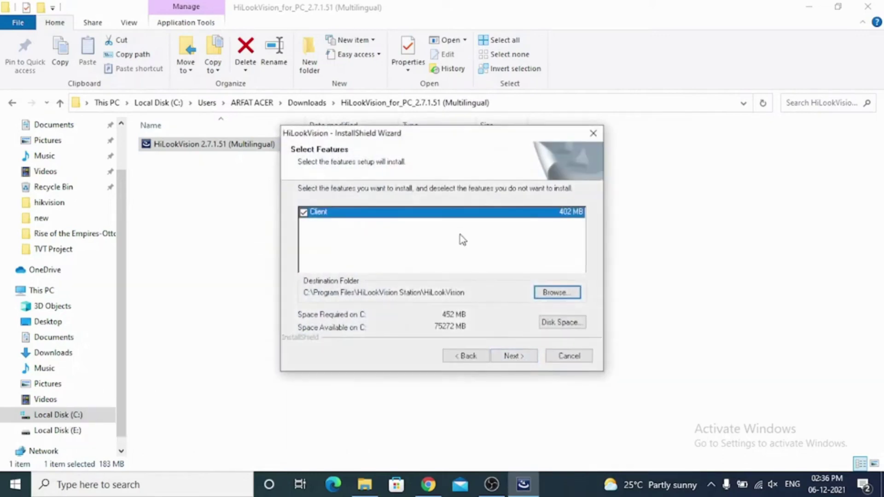
left_click(565, 293)
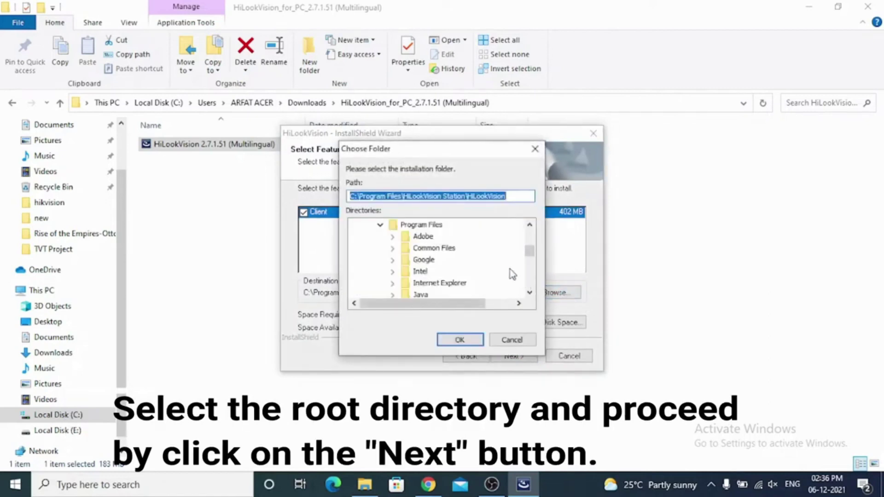
scroll(477, 253, "down", 6)
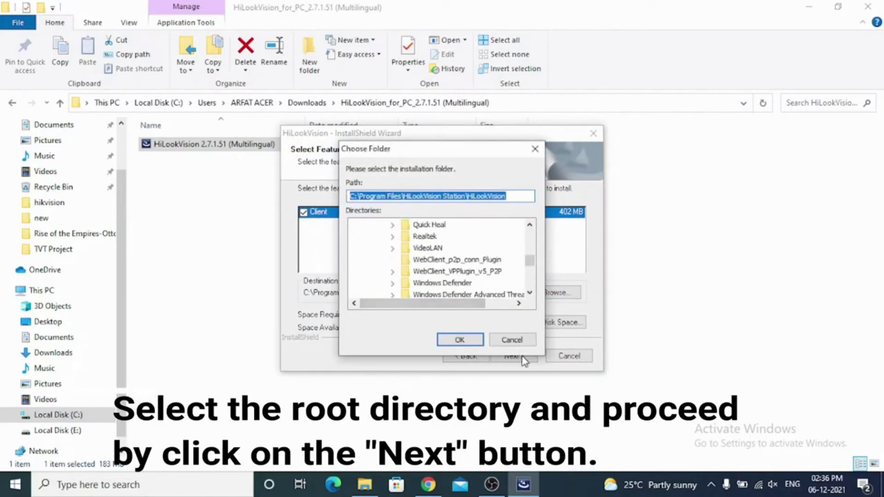
left_click(511, 340)
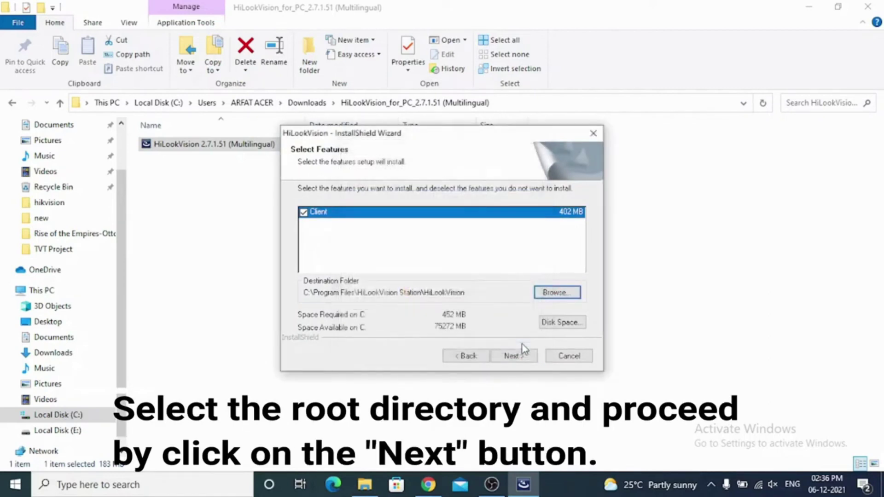
Step: Install the HiLookVision Client in the default destination folder with a desktop shortcut and finish the setup wizard
left_click(525, 357)
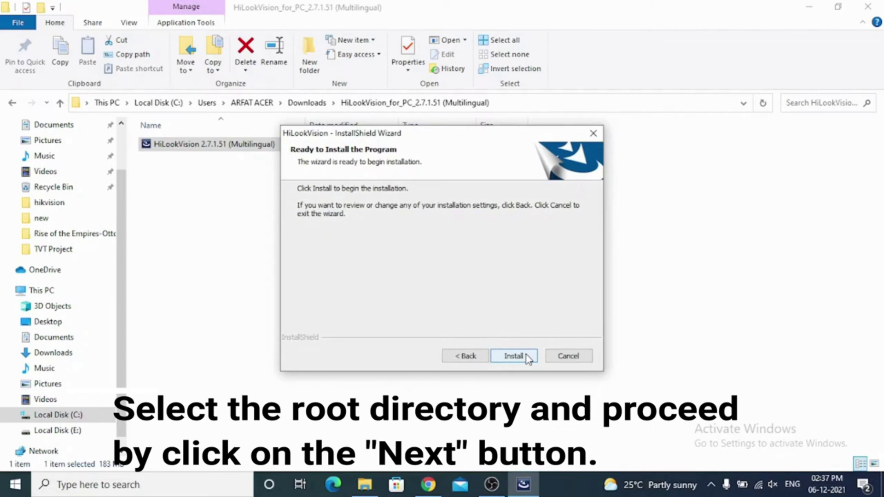
left_click(527, 357)
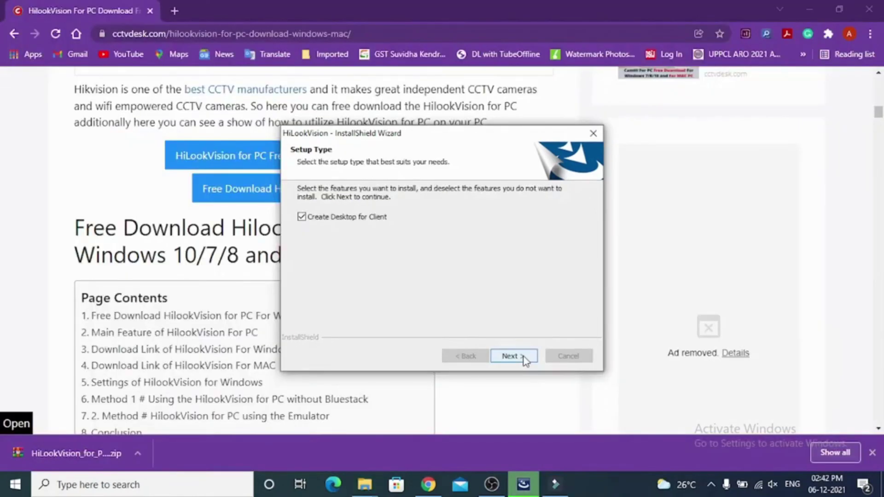
left_click(512, 356)
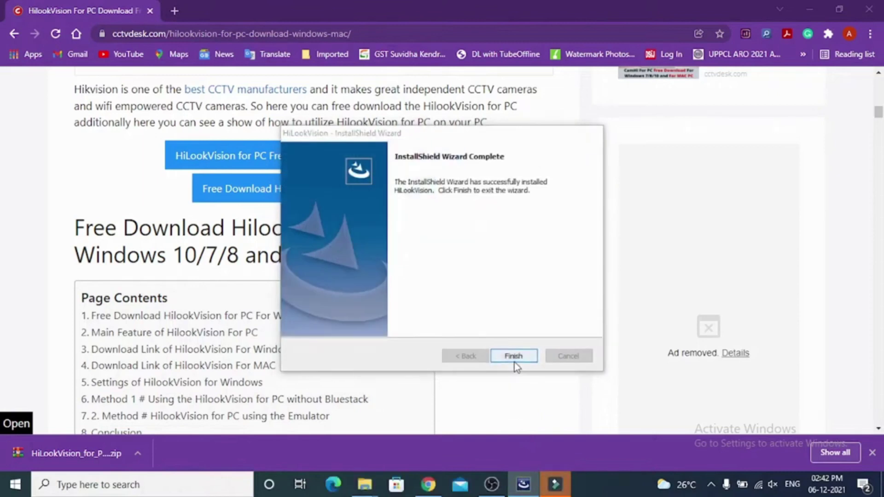
left_click(514, 357)
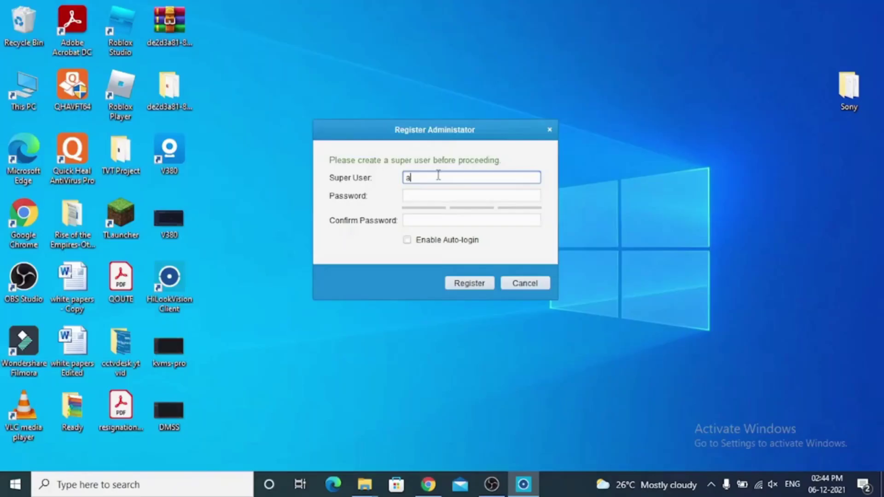
Step: Register the super user admin, entering and confirming the account password, with auto-login enabled
type("dmin")
key("Tab")
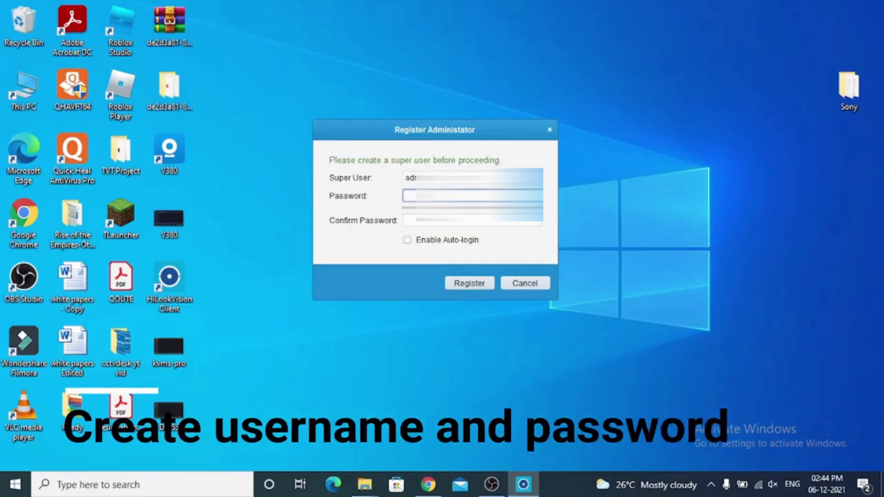
type("••••")
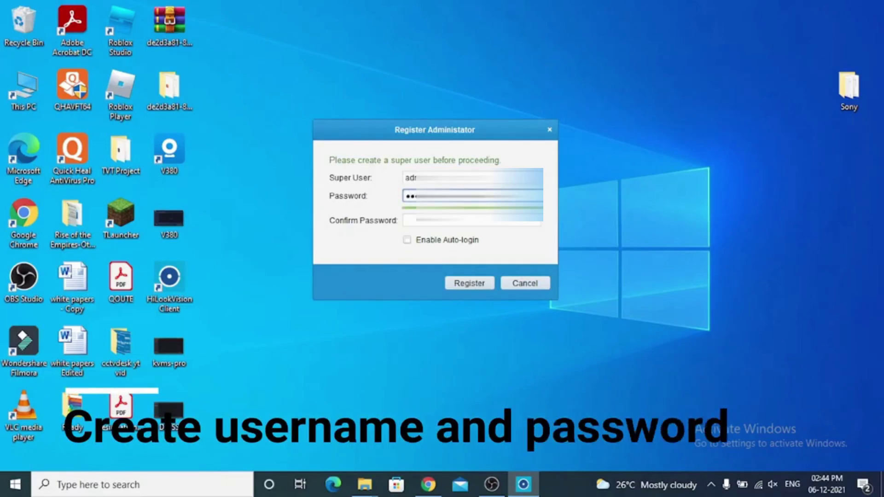
left_click(451, 222)
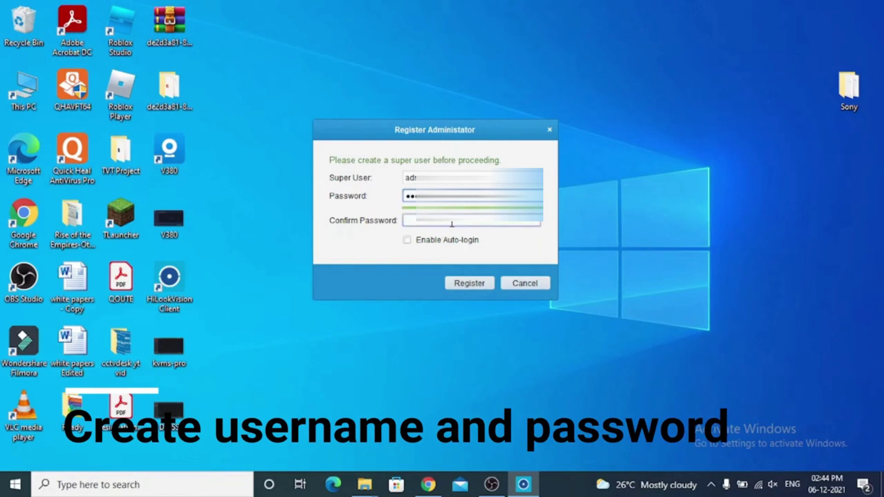
type("••••")
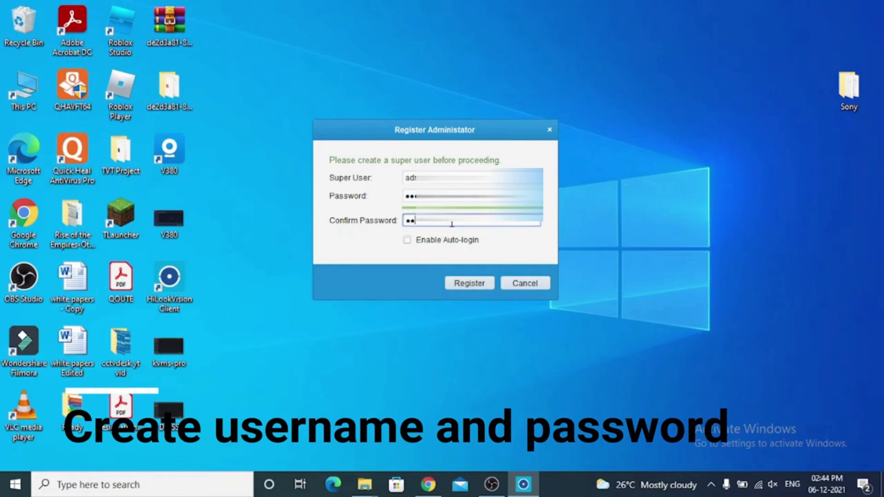
type("••••")
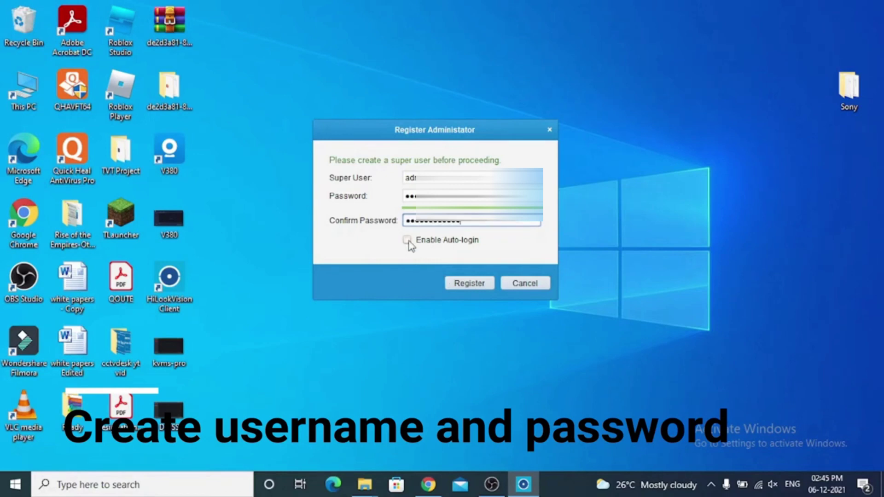
left_click(408, 240)
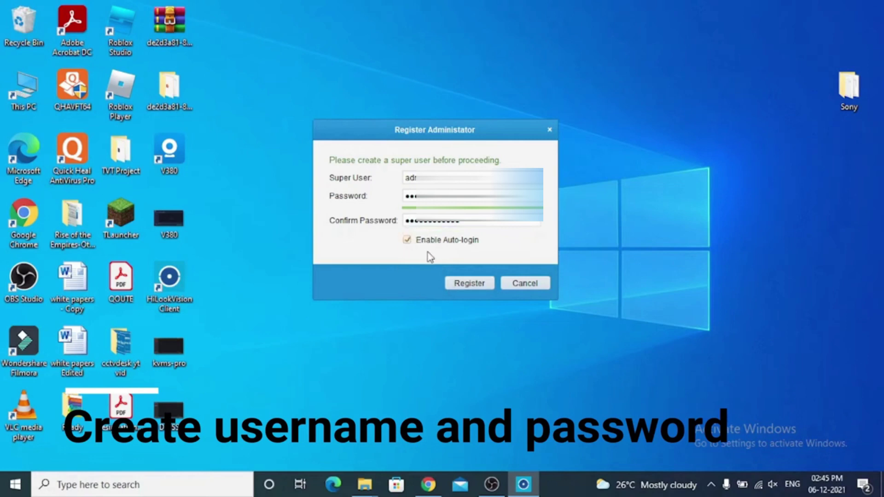
left_click(462, 285)
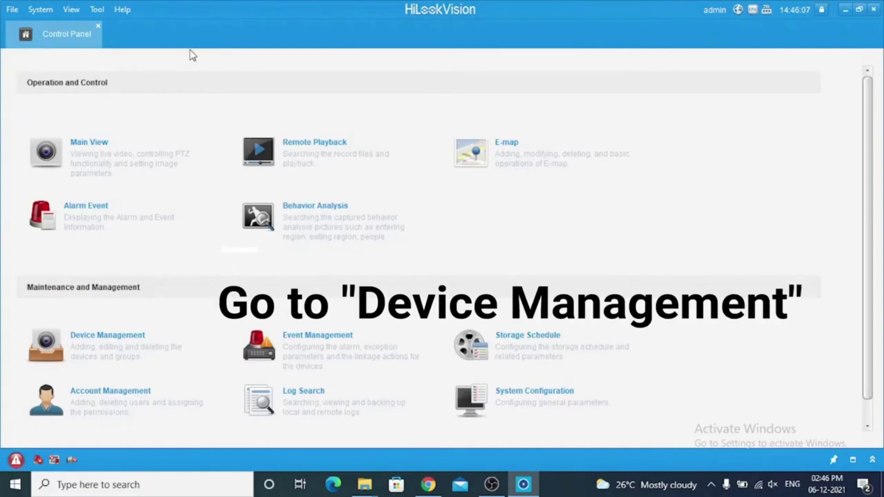
Step: Add an IP/Domain device nicknamed IPCamera in Device Management, entering its address, port, user name and device password, with export to group enabled
left_click(170, 330)
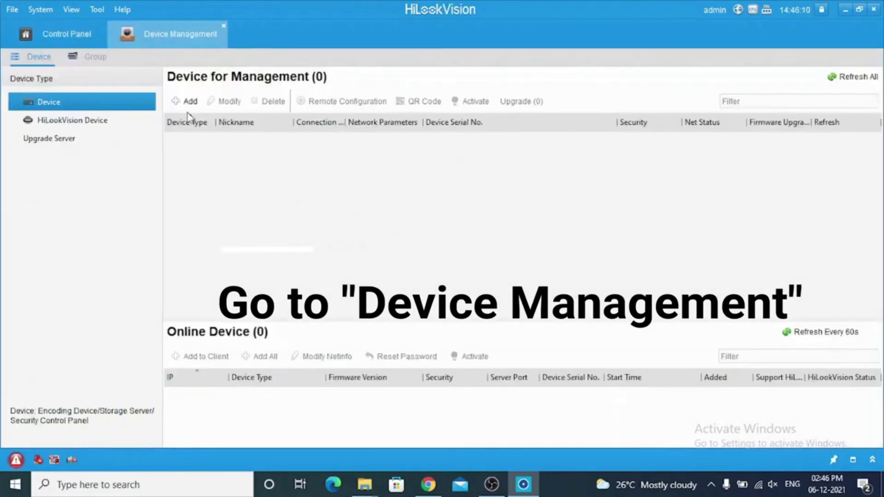
left_click(189, 102)
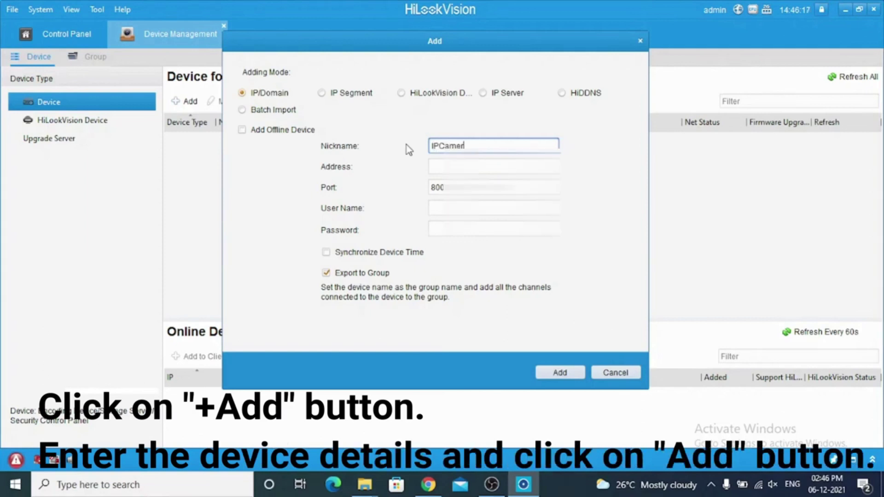
key("Tab")
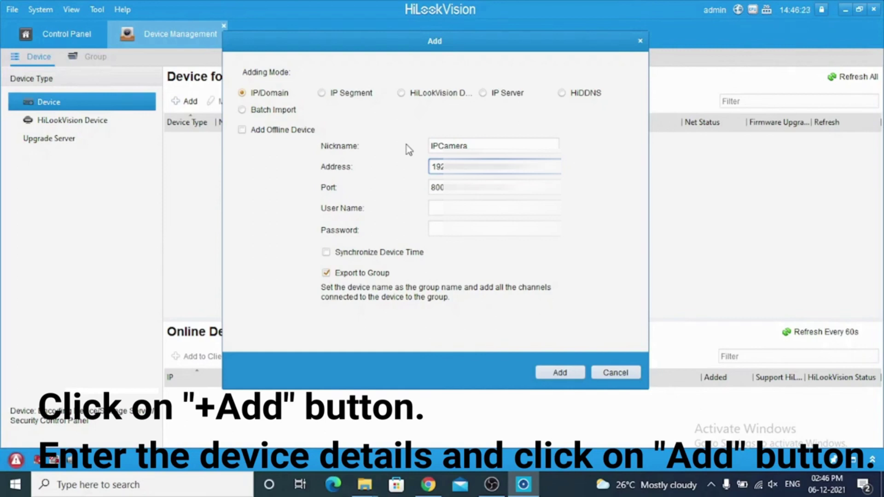
key("Tab")
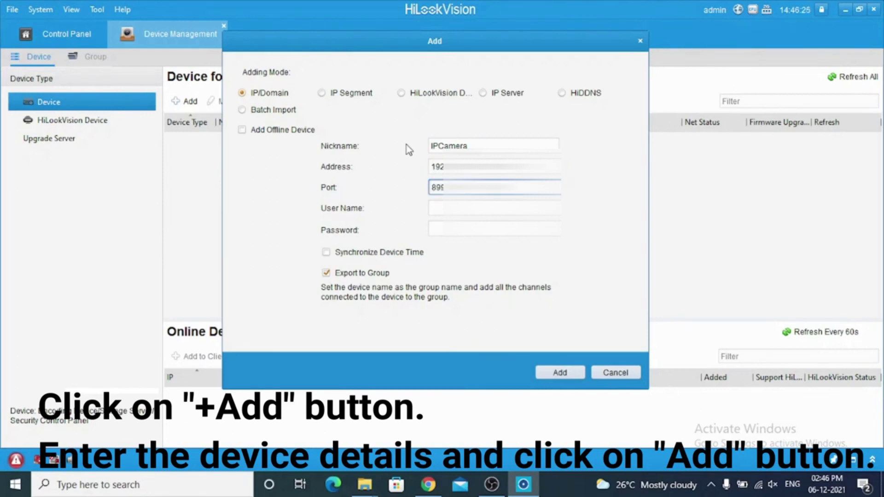
key("Tab")
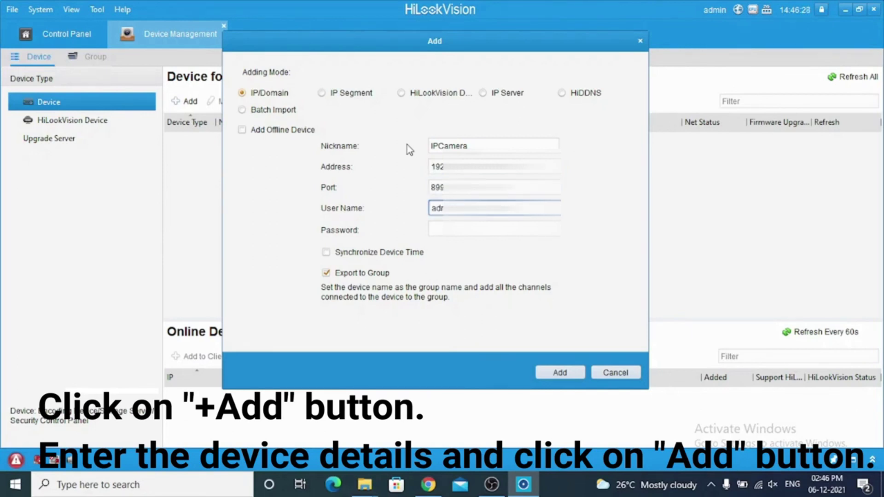
left_click(560, 372)
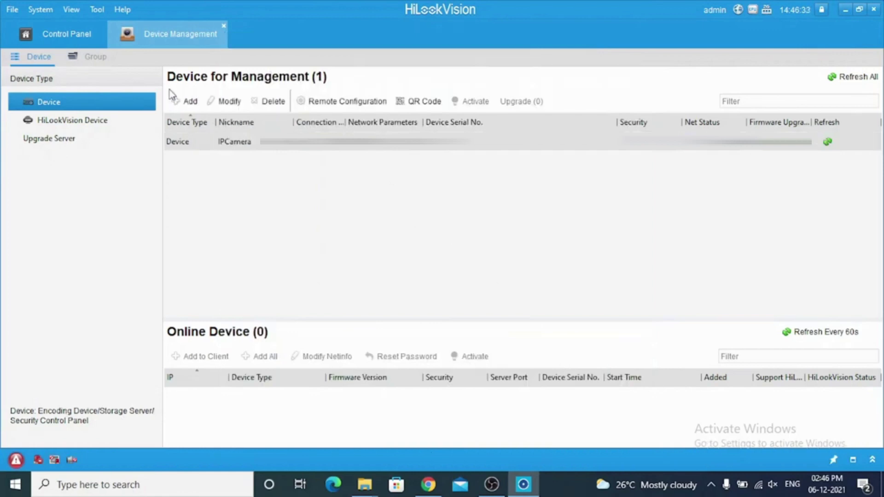
Step: Open the Main View and expand the Default View's screen layouts to watch the live camera feeds
left_click(62, 46)
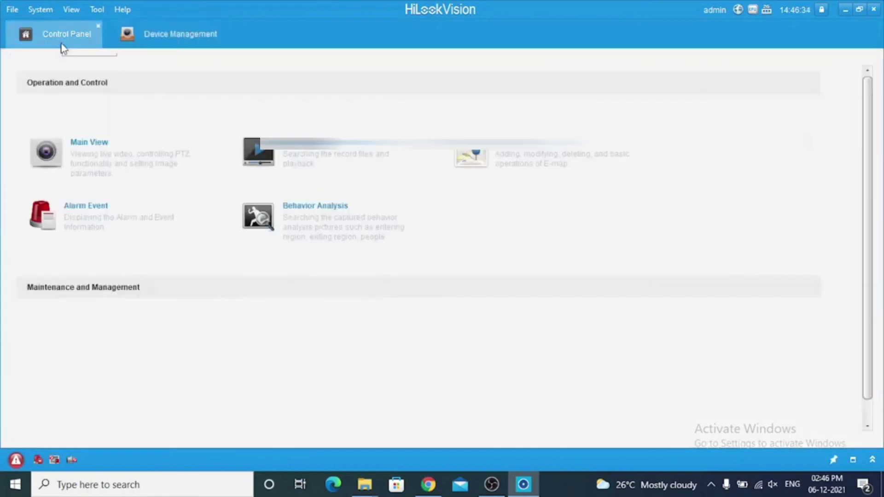
left_click(81, 158)
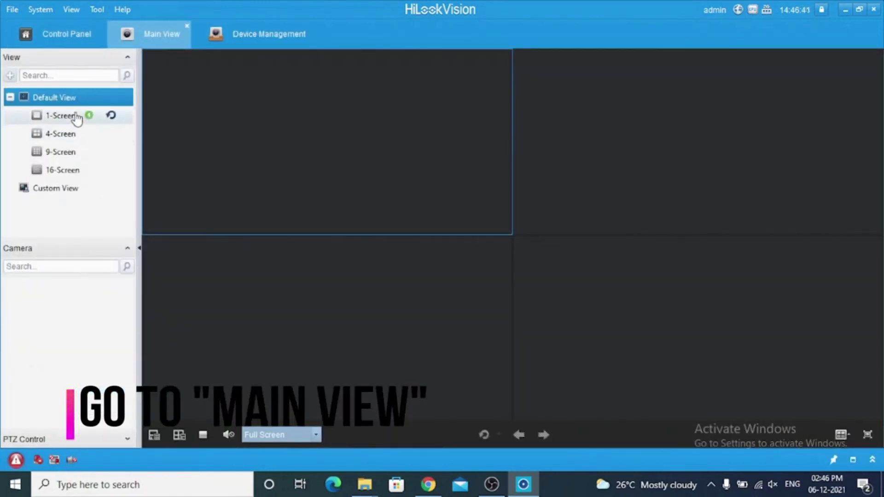
double_click(75, 98)
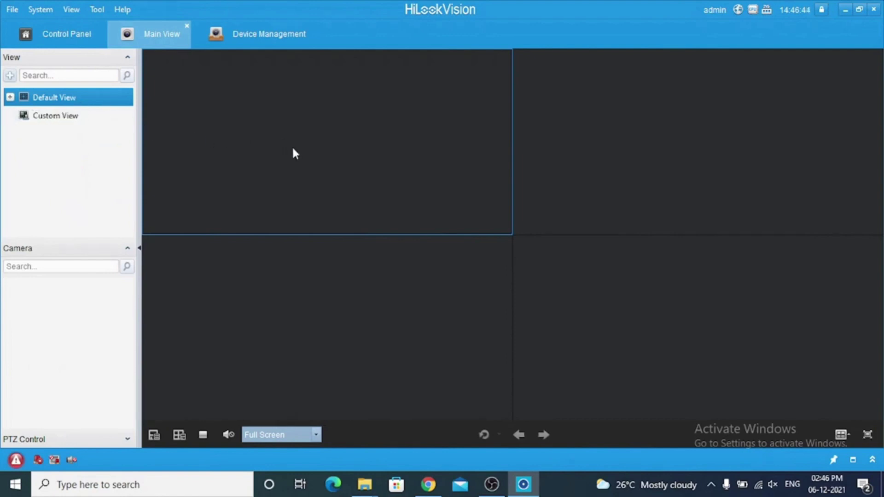
left_click(10, 98)
left_click(53, 117)
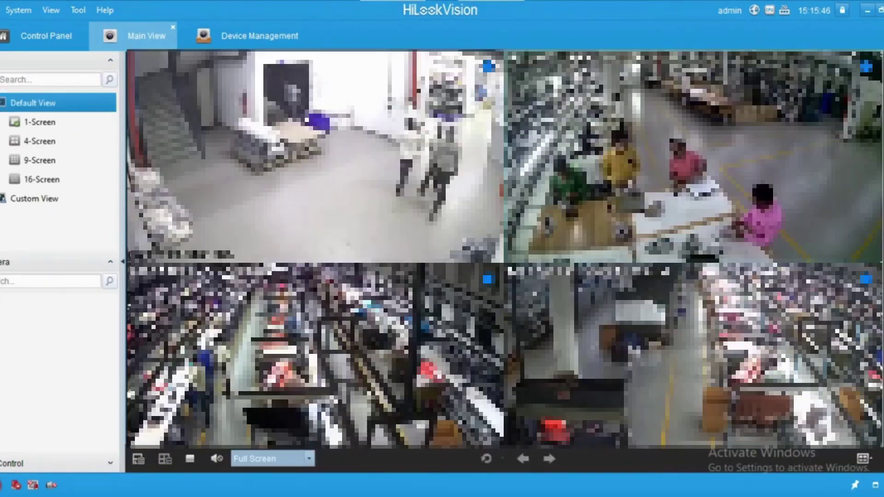